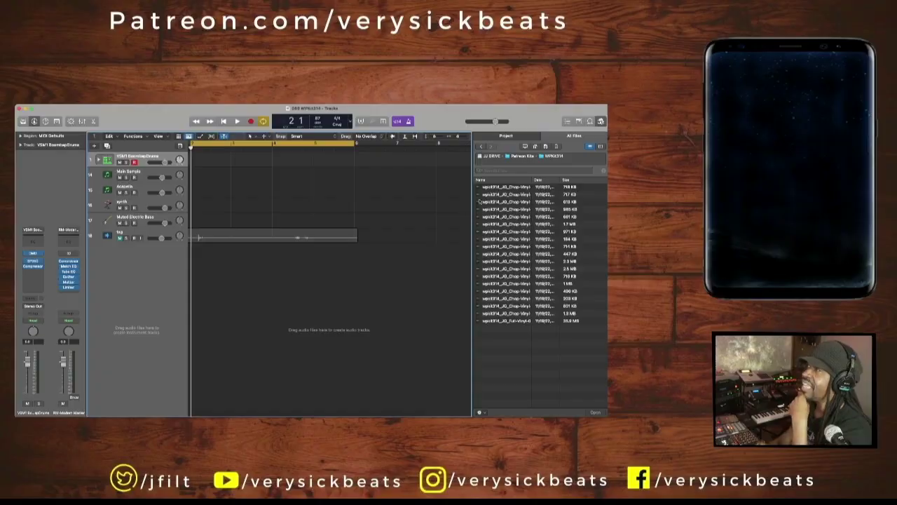
Audition the WPKit314 chop samples one by one, stopping at the 1.7 MB chop
click(502, 187)
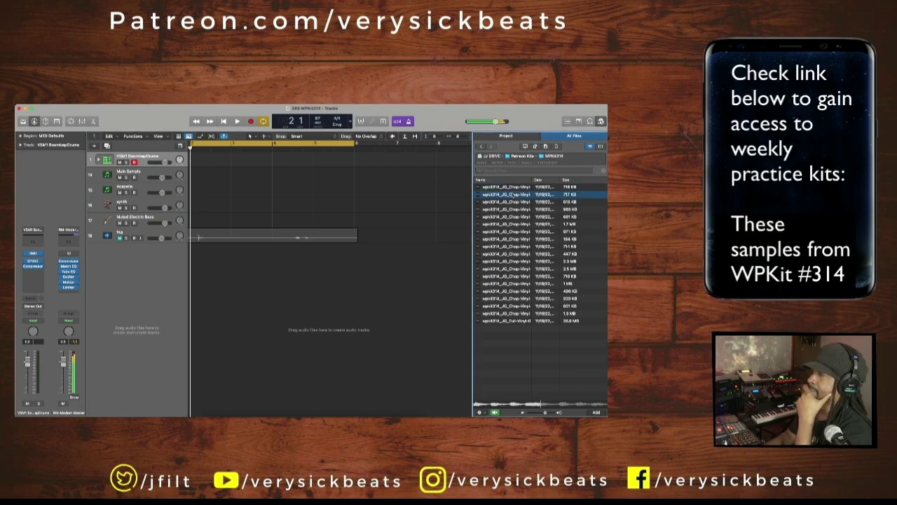
key(Down)
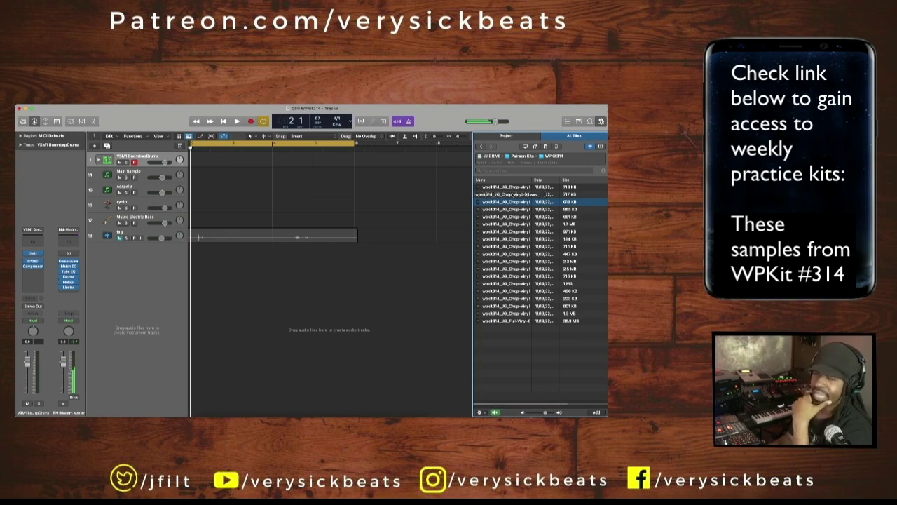
key(Down)
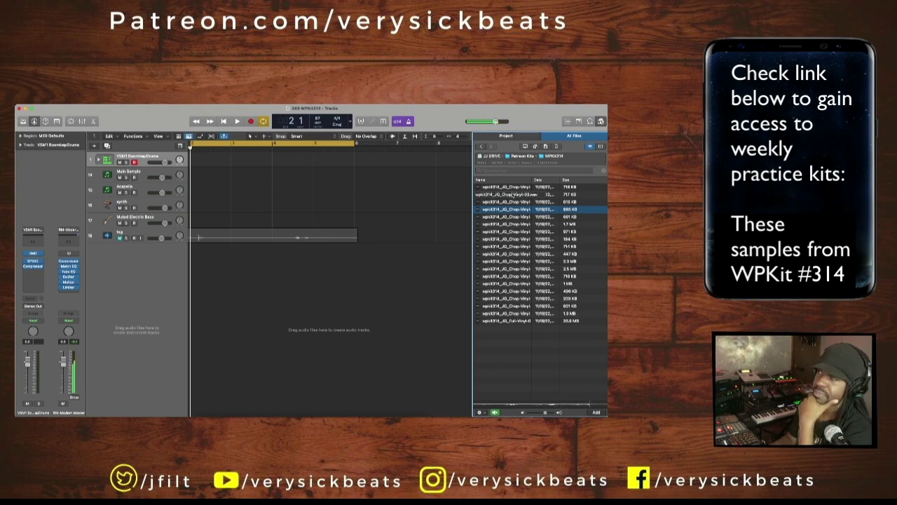
key(Down)
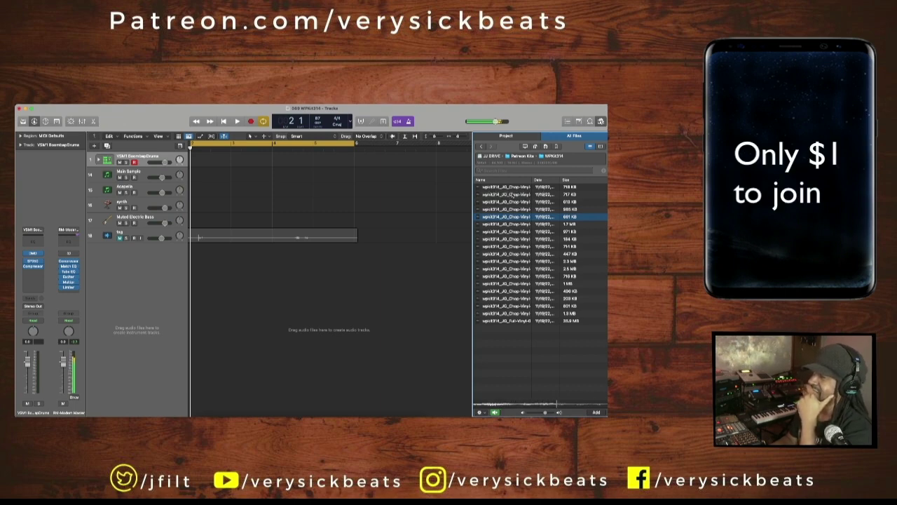
key(Down)
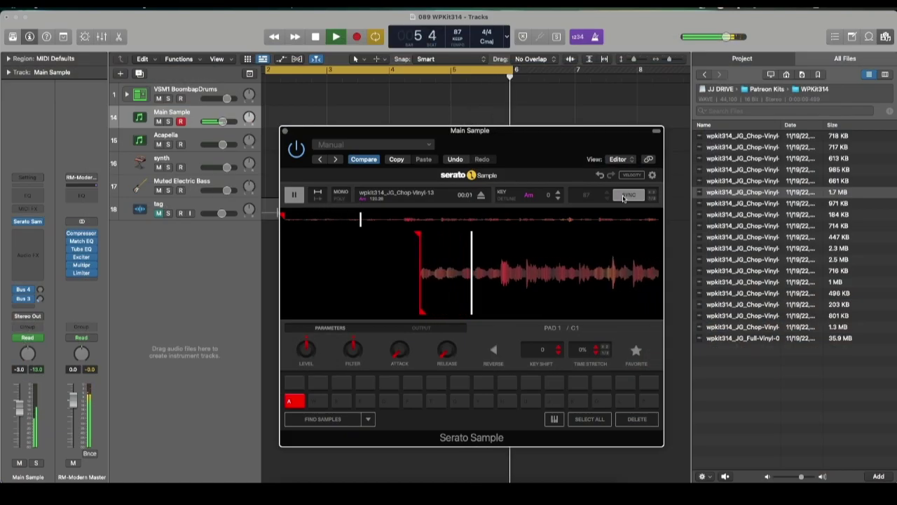
Add cue pads 2–4 to Chop-Vinyl-13 in Serato Sample and record them onto Main Sample
key(w)
key(s)
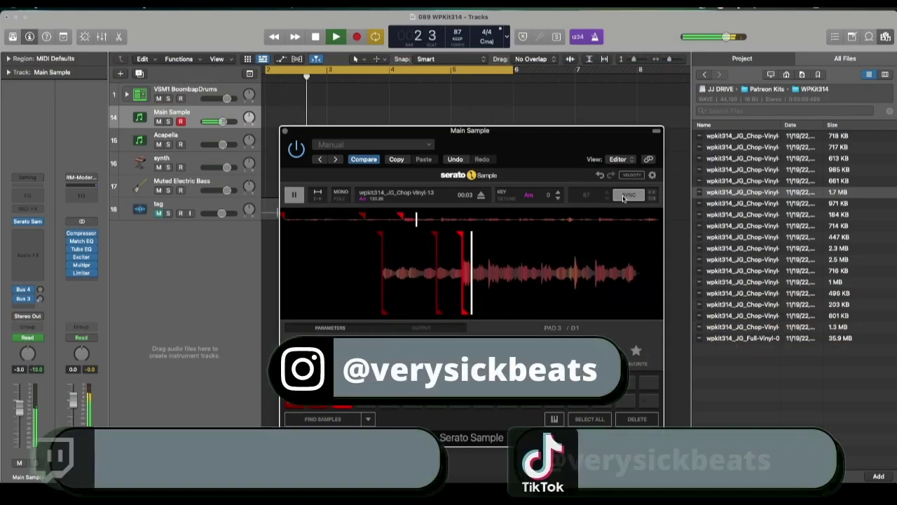
key(e)
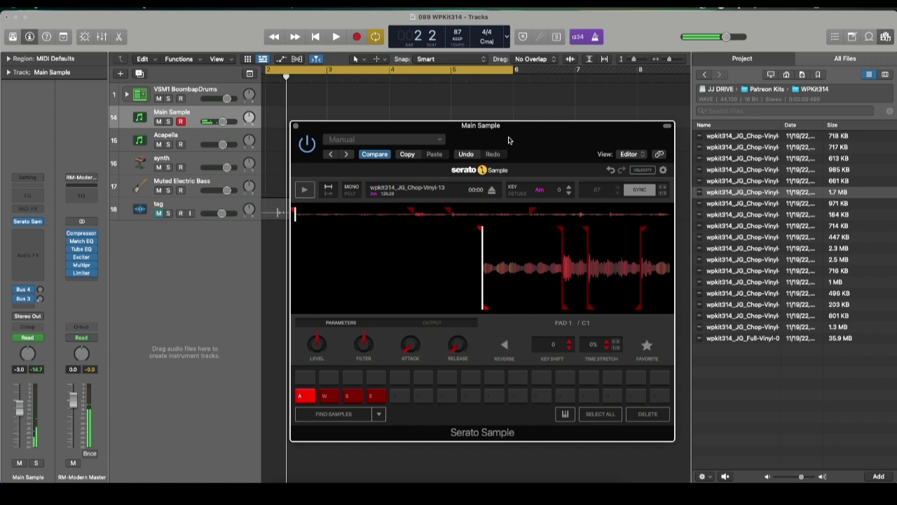
click(356, 38)
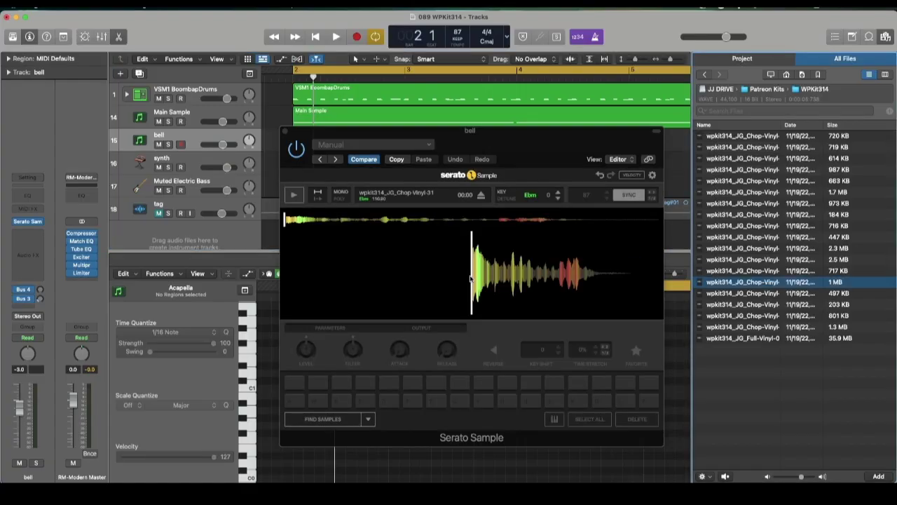
Set a cue at the start of the Chop-Vinyl-31 bell hit and move the sampler window aside
click(471, 279)
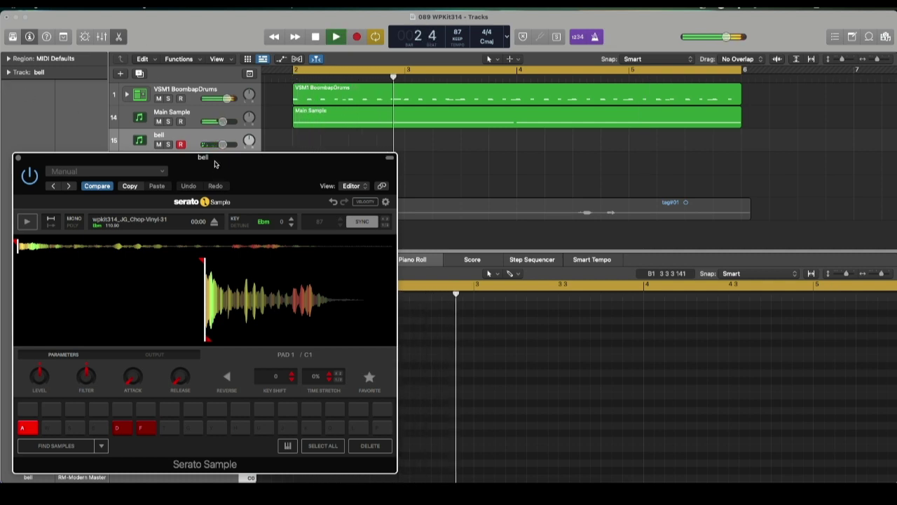
drag(215, 164, 377, 168)
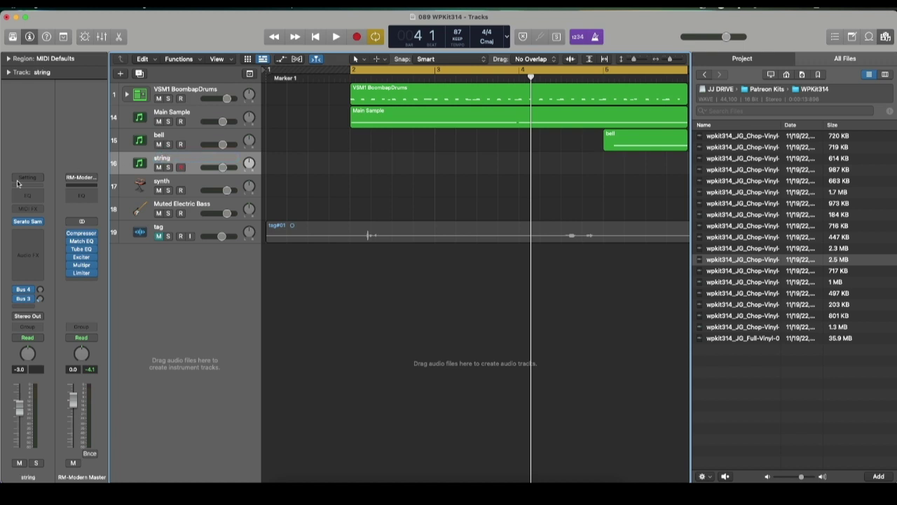
Load Chop-Vinyl-28 into Serato Sample on the string track and drop four cue points
click(29, 223)
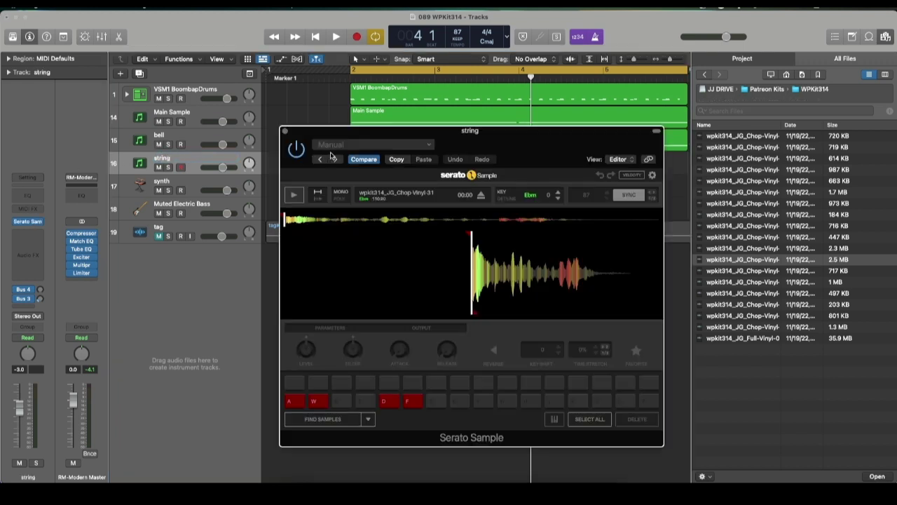
drag(772, 261, 507, 292)
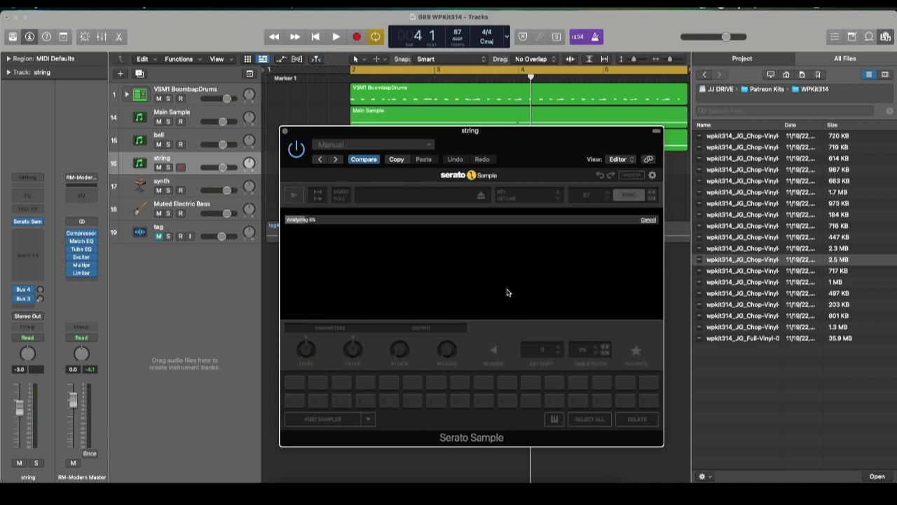
key(a)
key(w)
key(s)
key(d)
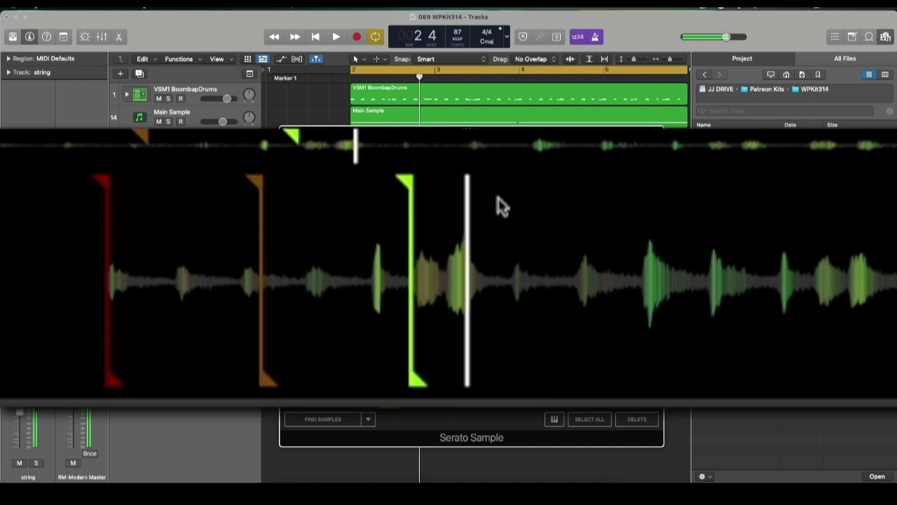
Audition the red and green cue chops, then start recording the string chops
key(a)
key(a)
key(a)
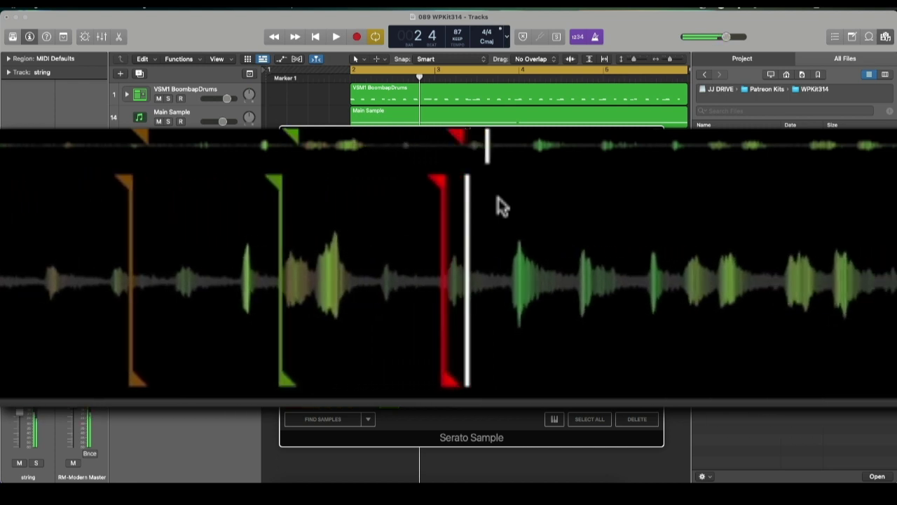
key(a)
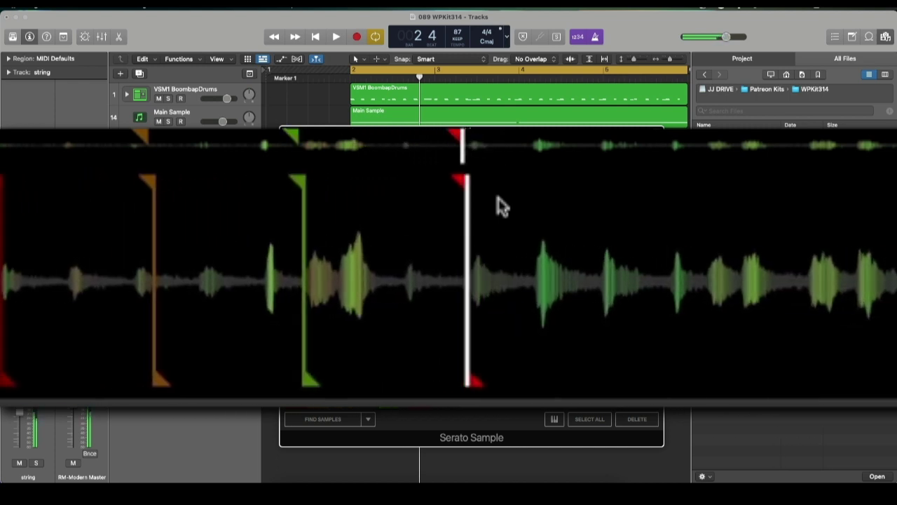
key(s)
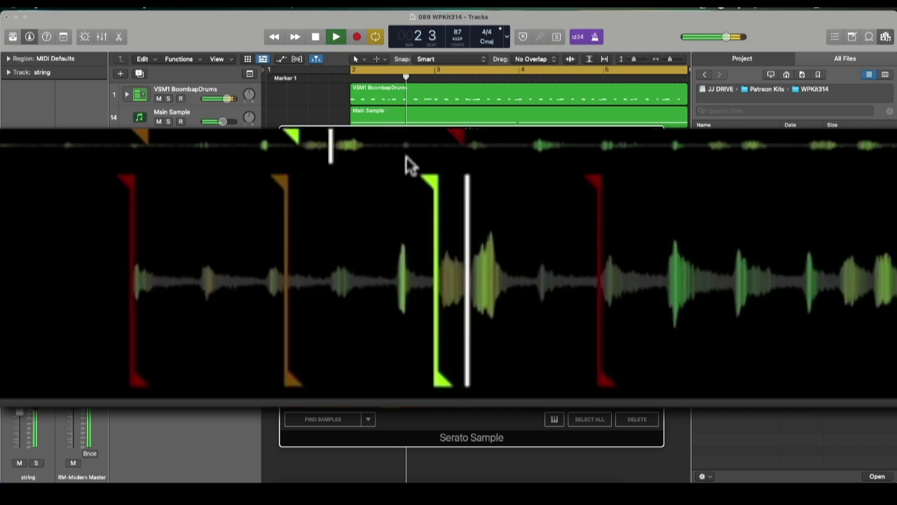
key(s)
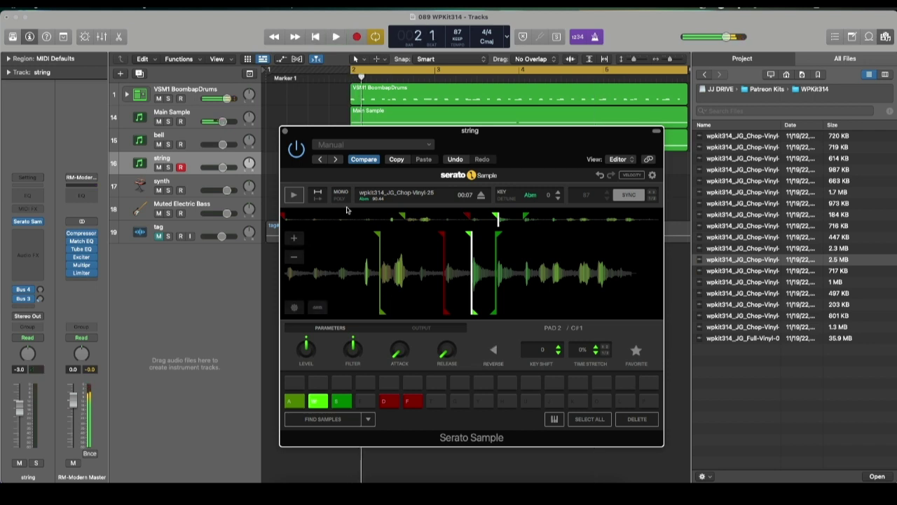
key(a)
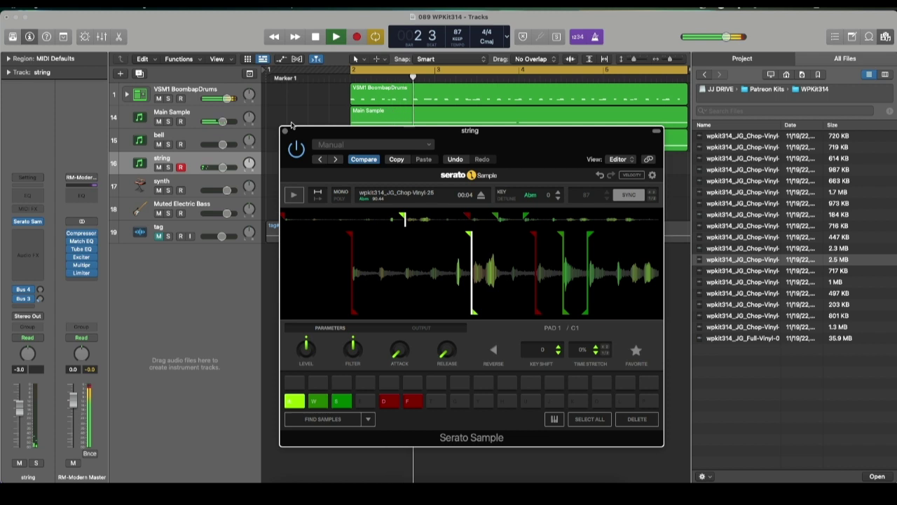
key(r)
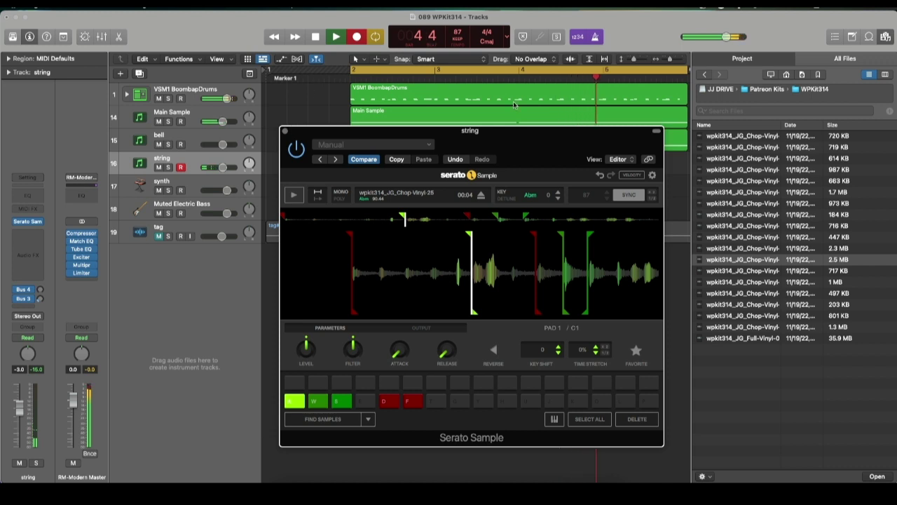
Stop recording, close the sampler, and extend the string region up to the bell region
key(space)
click(285, 131)
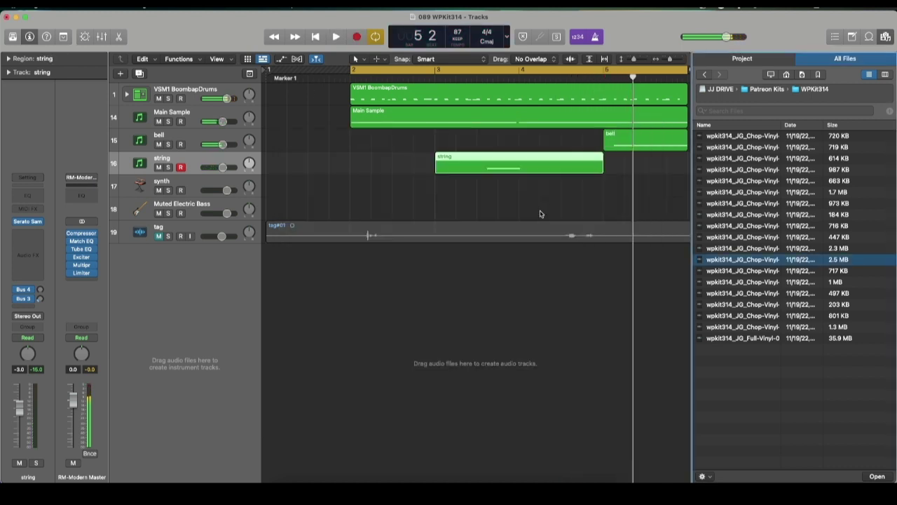
scroll(556, 172, right, 3)
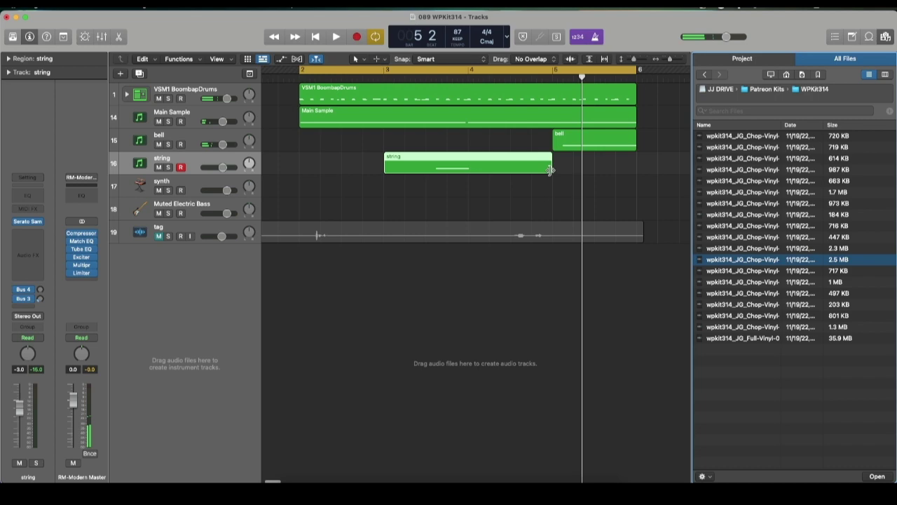
drag(551, 170, 619, 170)
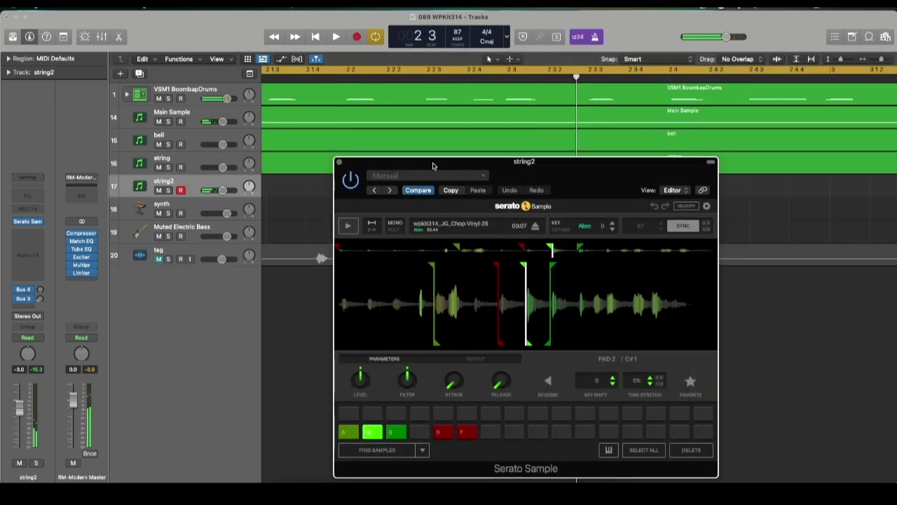
Record the string2 part from the start of the song
key(Return)
key(r)
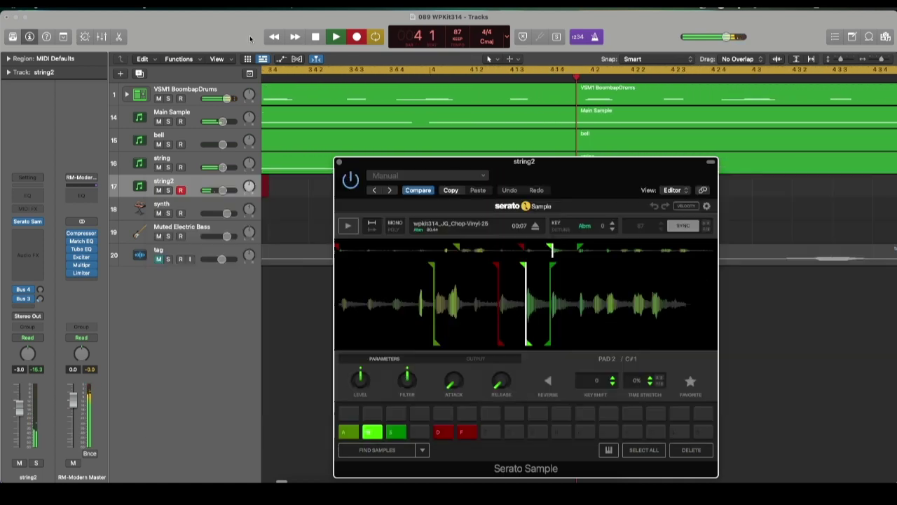
click(336, 38)
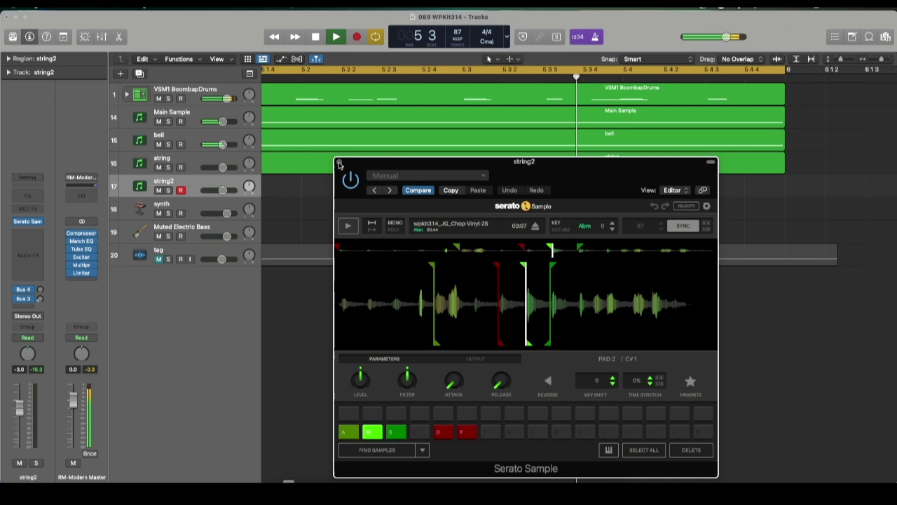
Close Serato Sample, stop playback, and lengthen the string2 region to bar 6
click(340, 164)
key(space)
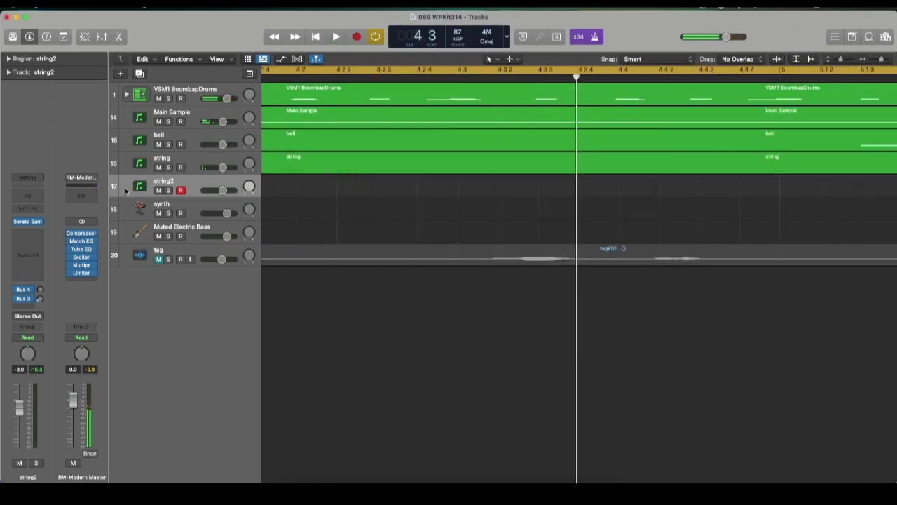
scroll(400, 190, down, 3)
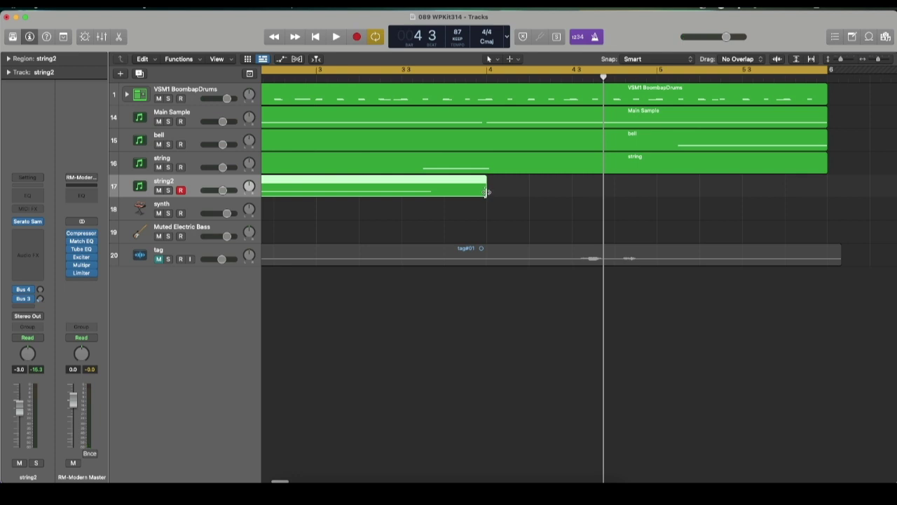
drag(486, 192, 827, 223)
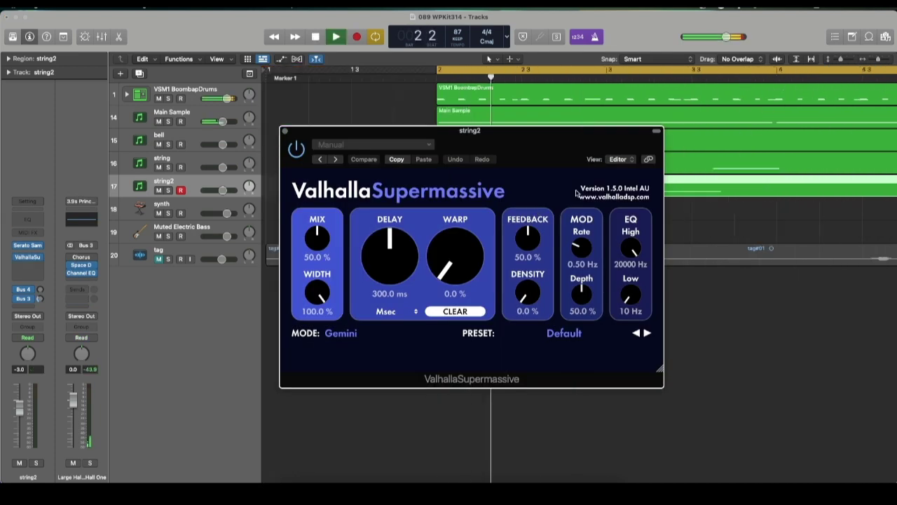
Set Valhalla Supermassive delay to 383.1 ms and mix to 58.6%, auditioning with playback
drag(446, 131, 437, 133)
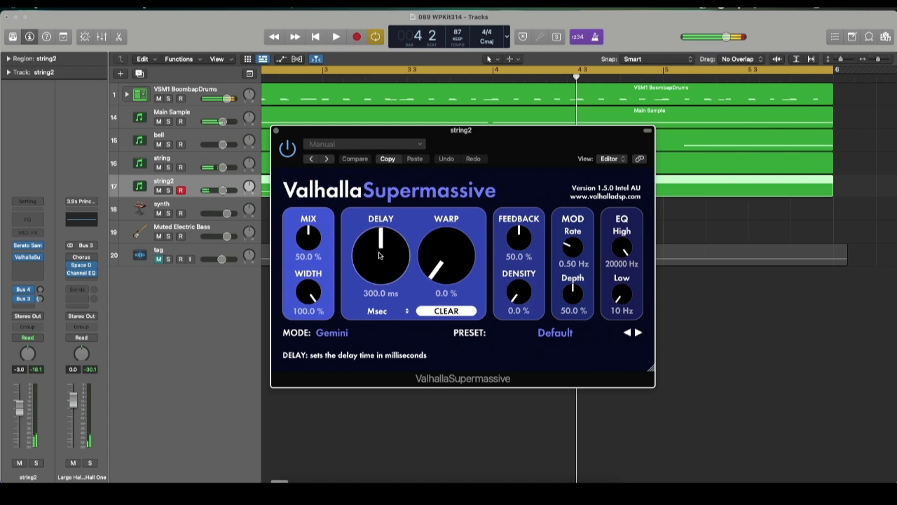
drag(379, 256, 379, 247)
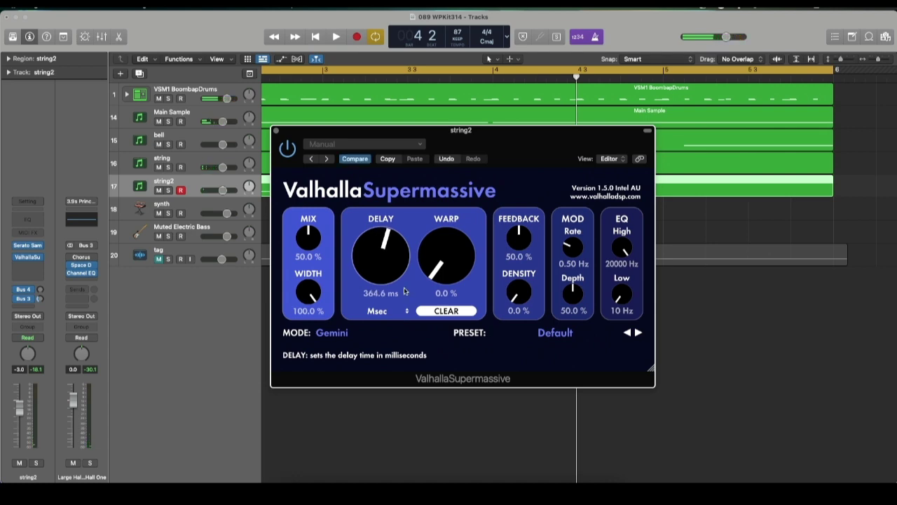
key(space)
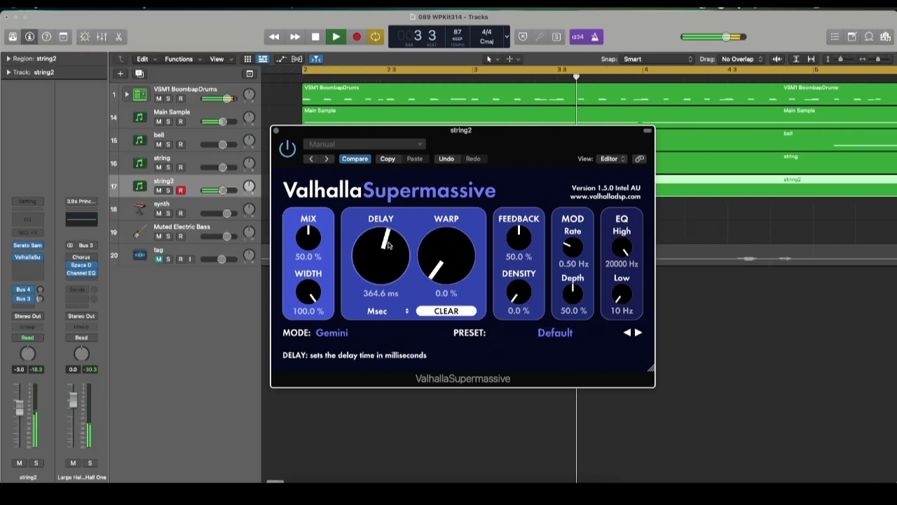
drag(309, 238, 309, 232)
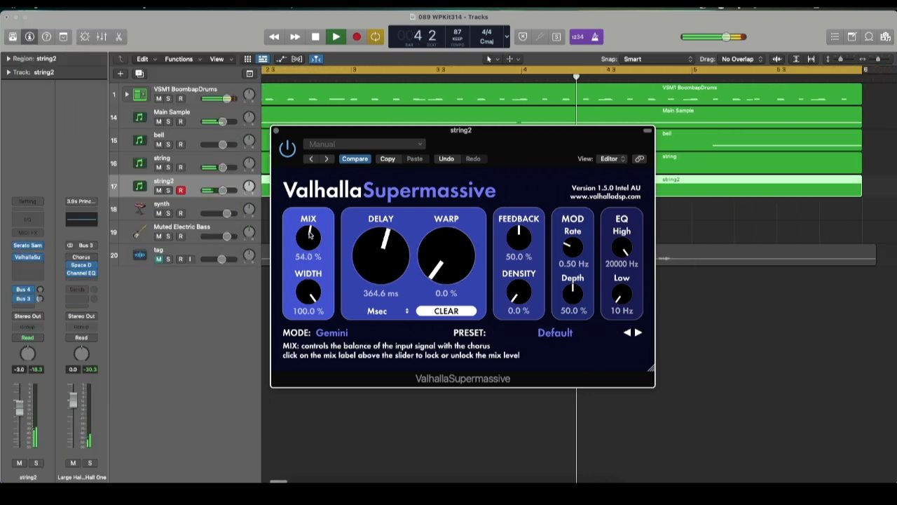
key(space)
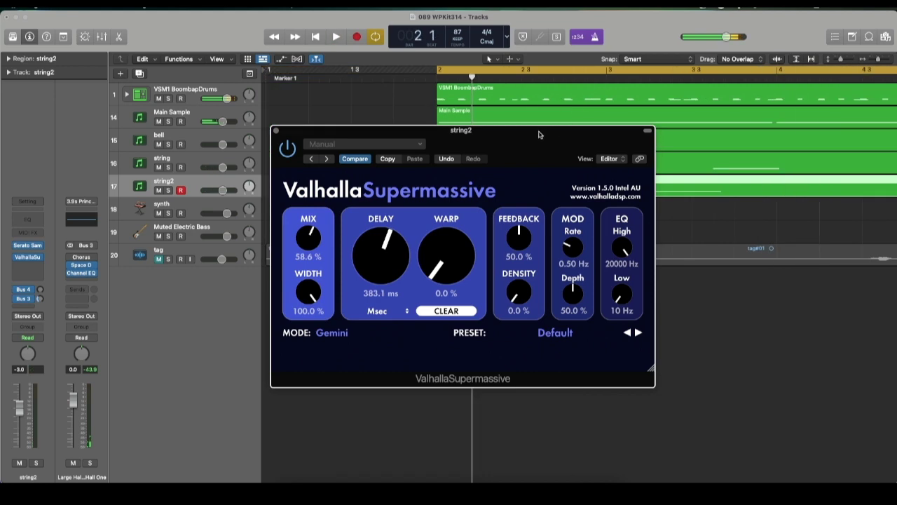
drag(539, 136, 516, 164)
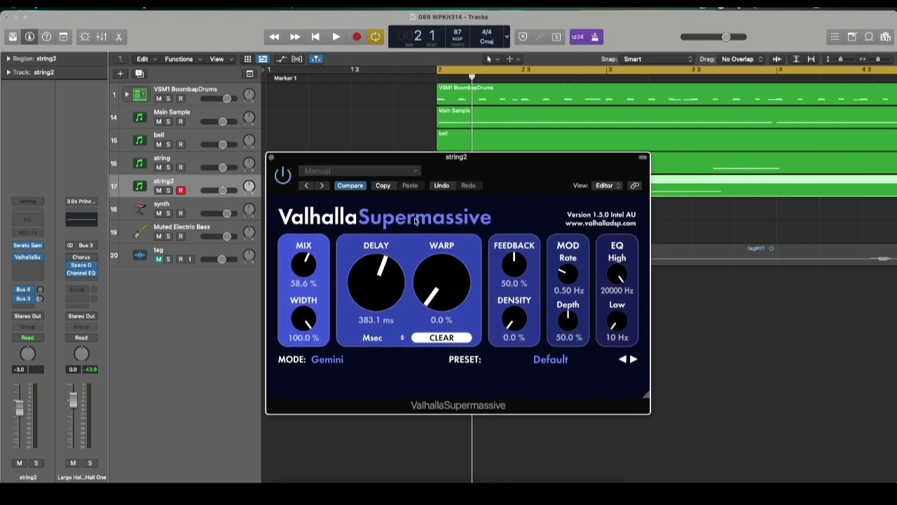
key(space)
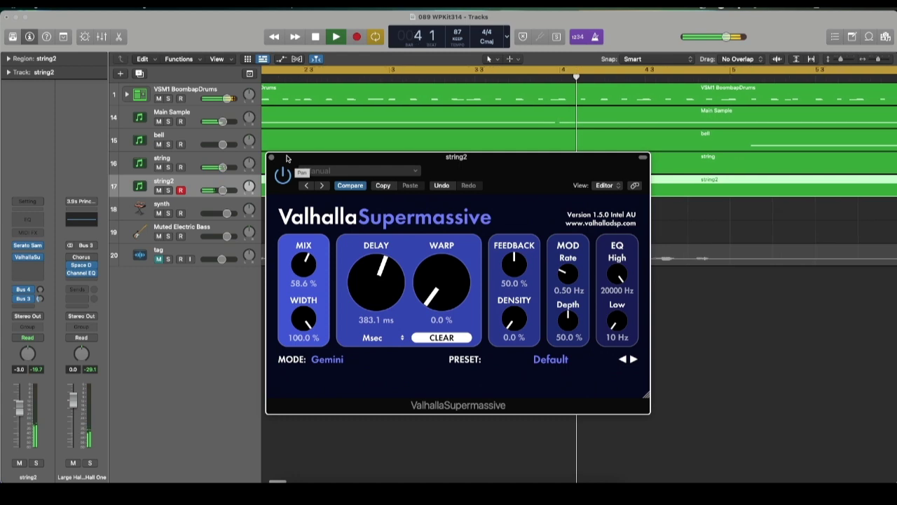
key(space)
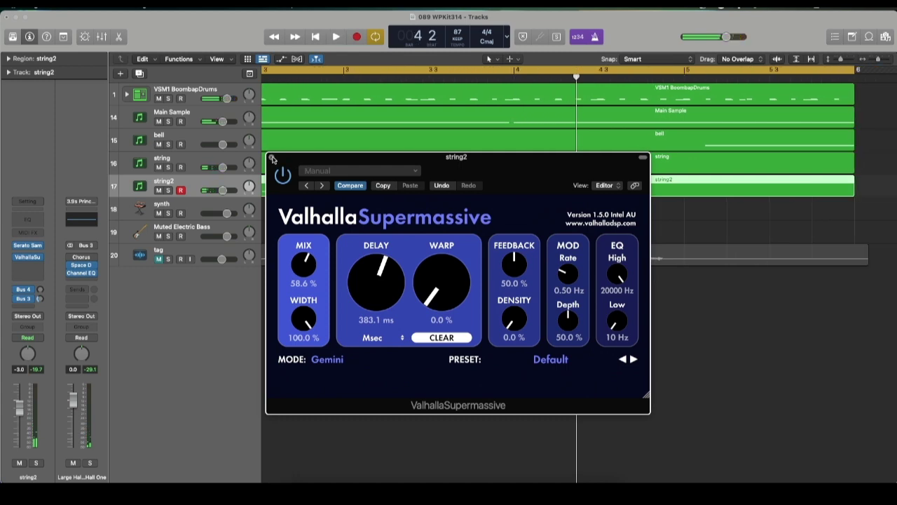
Close Valhalla Supermassive and open the instrument plug-in list on the Muted Electric Bass track
click(273, 158)
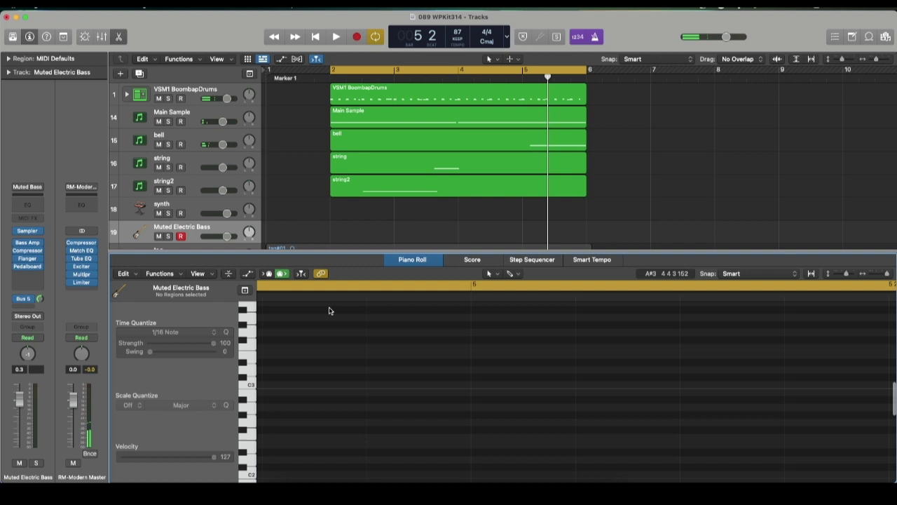
key(p)
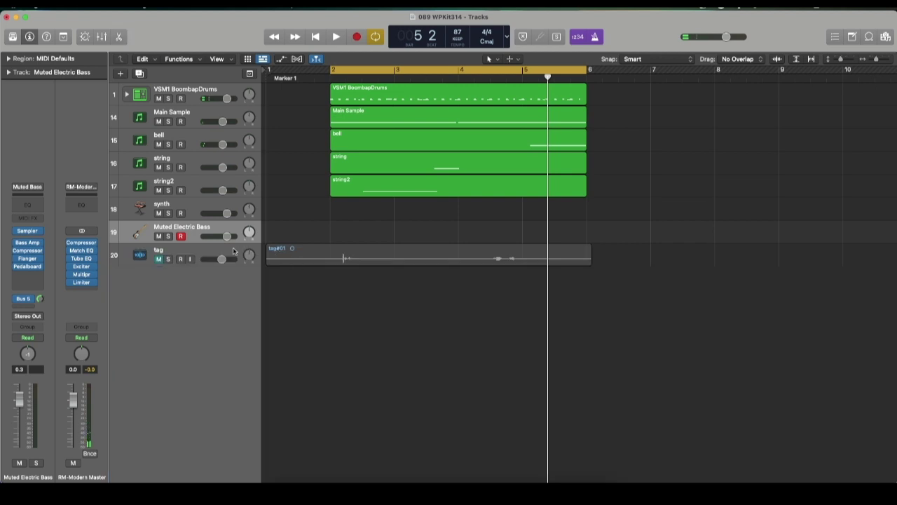
scroll(267, 288, up, 5)
scroll(267, 288, down, 5)
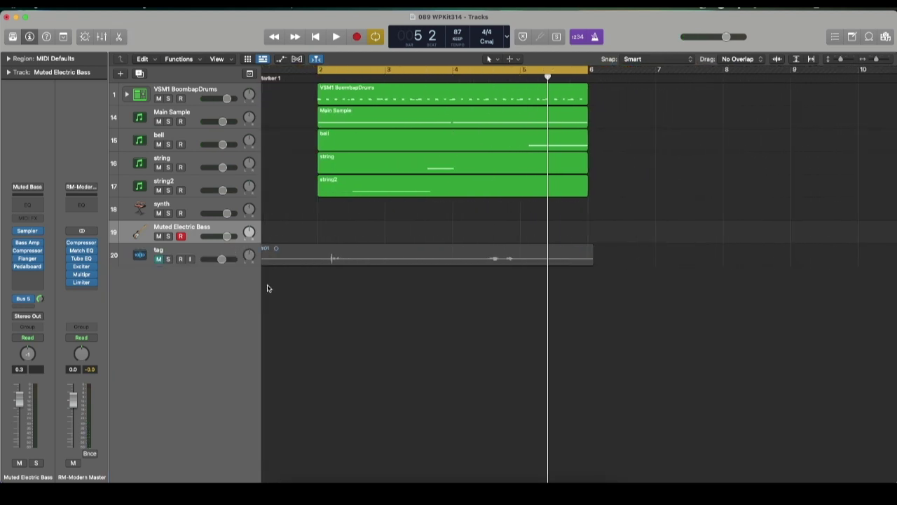
scroll(336, 296, up, 2)
scroll(337, 295, up, 4)
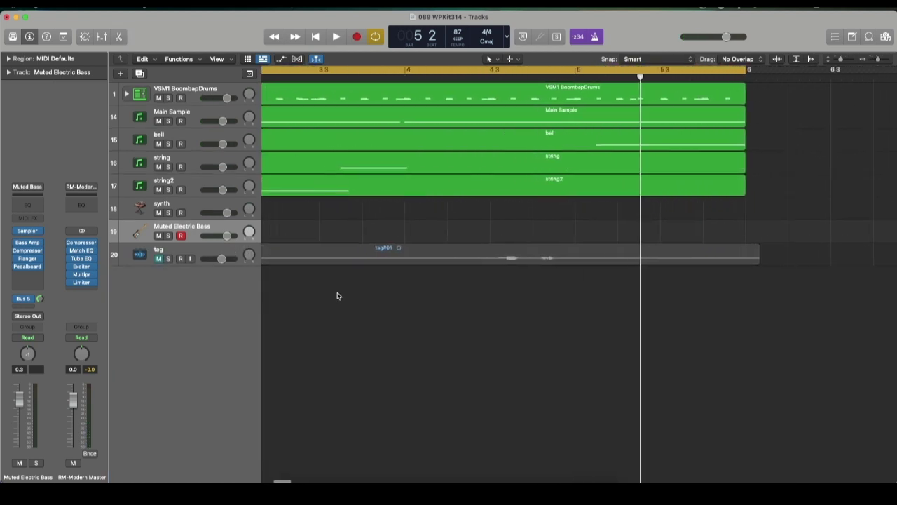
scroll(336, 295, down, 3)
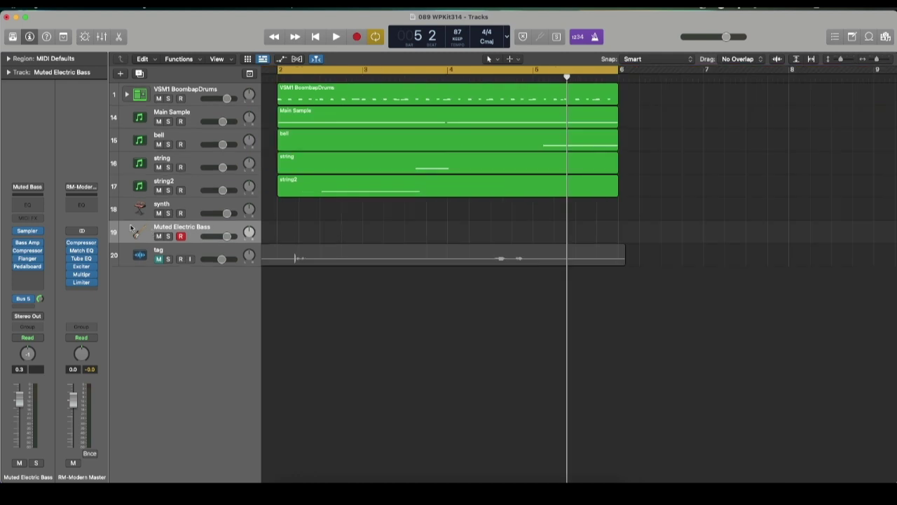
click(41, 233)
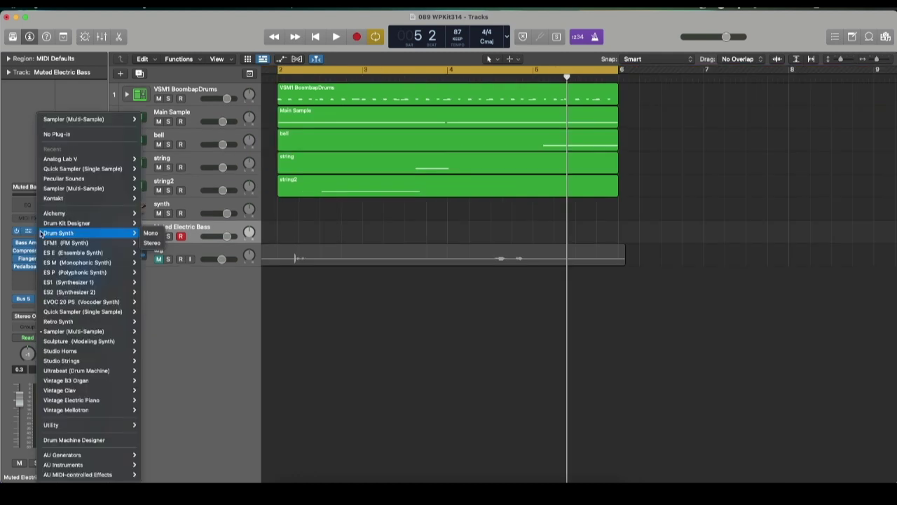
mouse_move(100, 160)
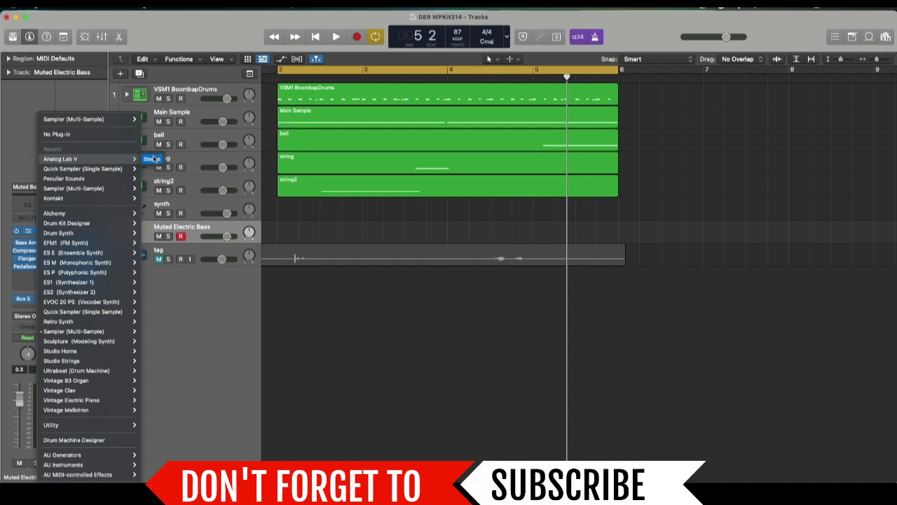
Load Analog Lab V in stereo with the I Remember Duke 'BASS - Very Sick Filter Bass' preset and play it
click(149, 159)
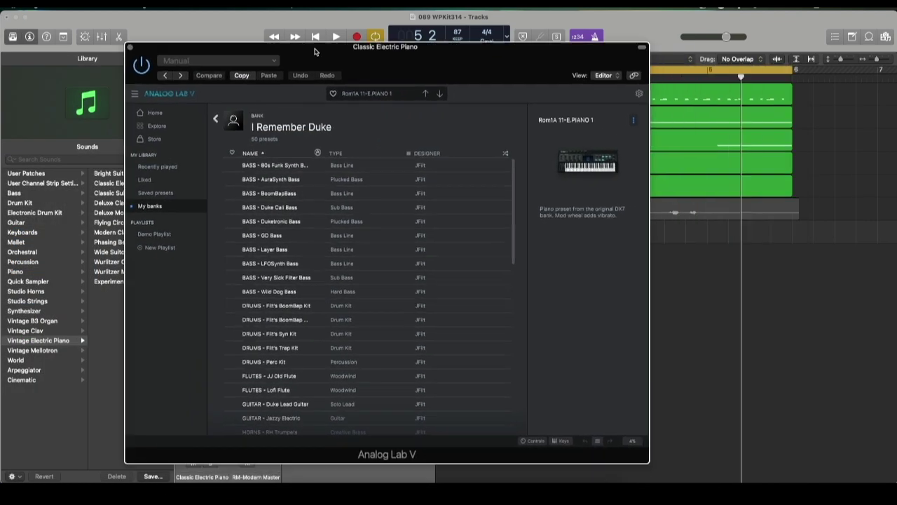
scroll(268, 294, down, 3)
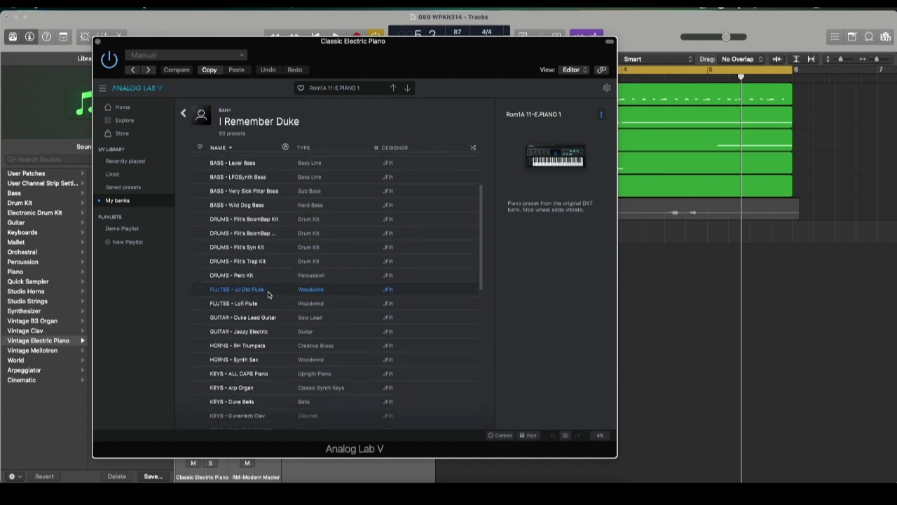
scroll(268, 294, up, 3)
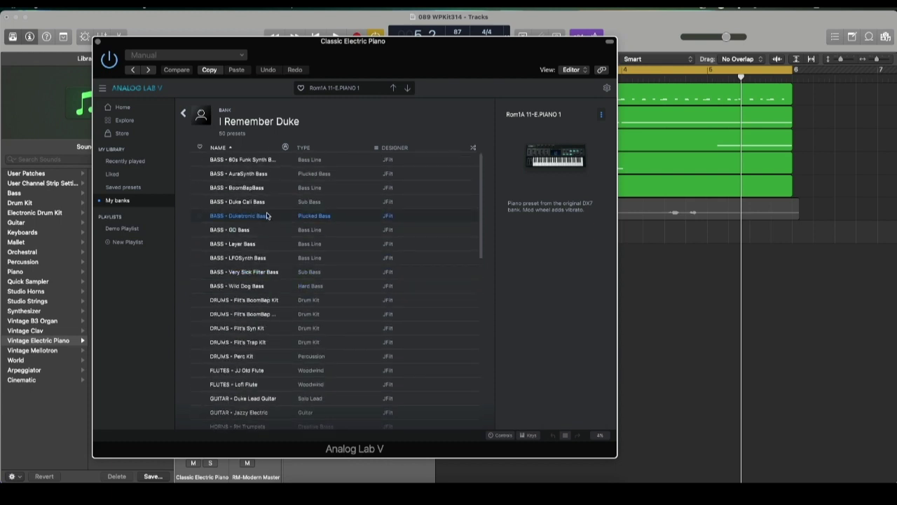
click(243, 188)
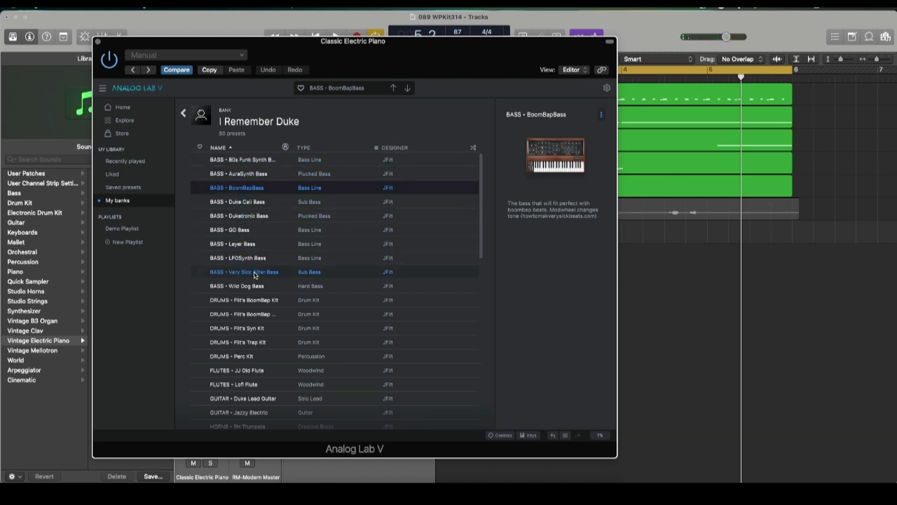
double_click(255, 275)
key(space)
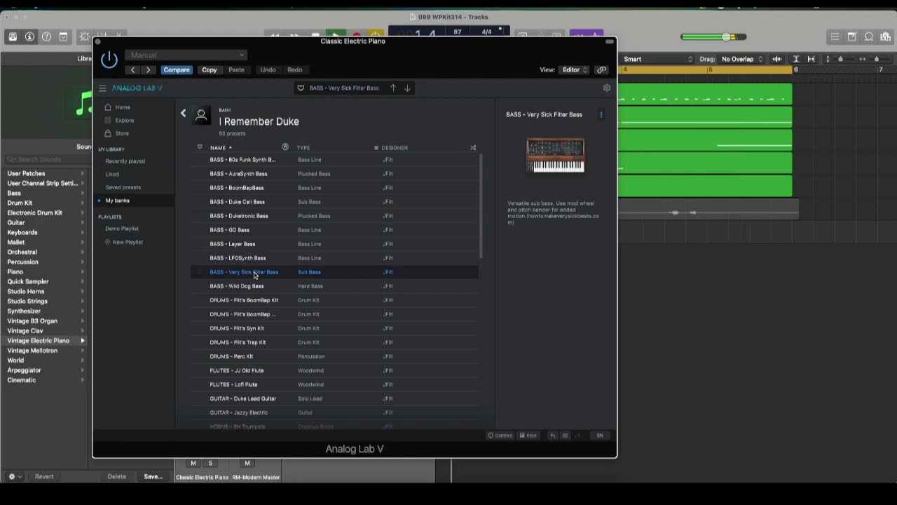